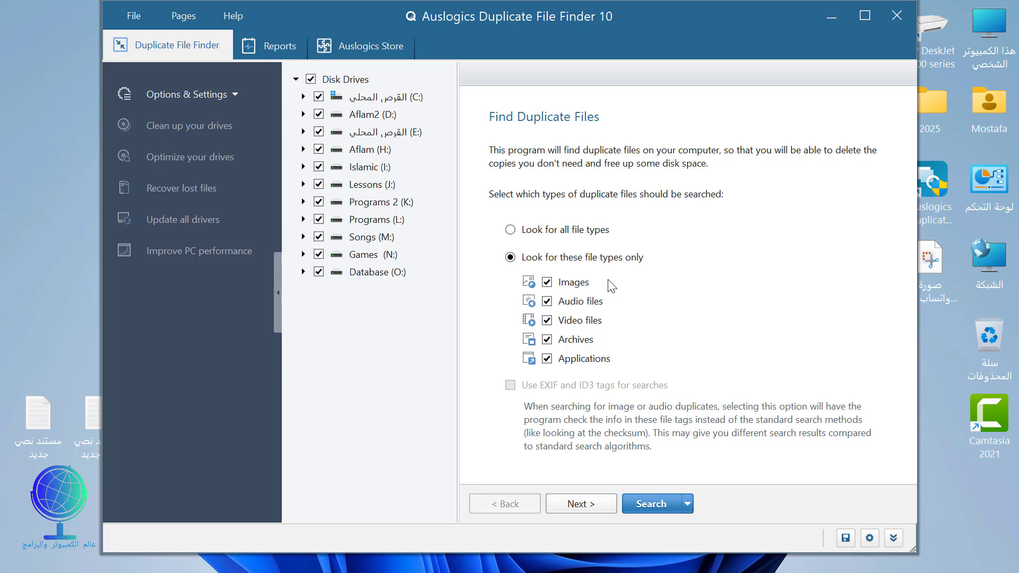
# Open the About information for the duplicate finder
pyautogui.click(234, 17)
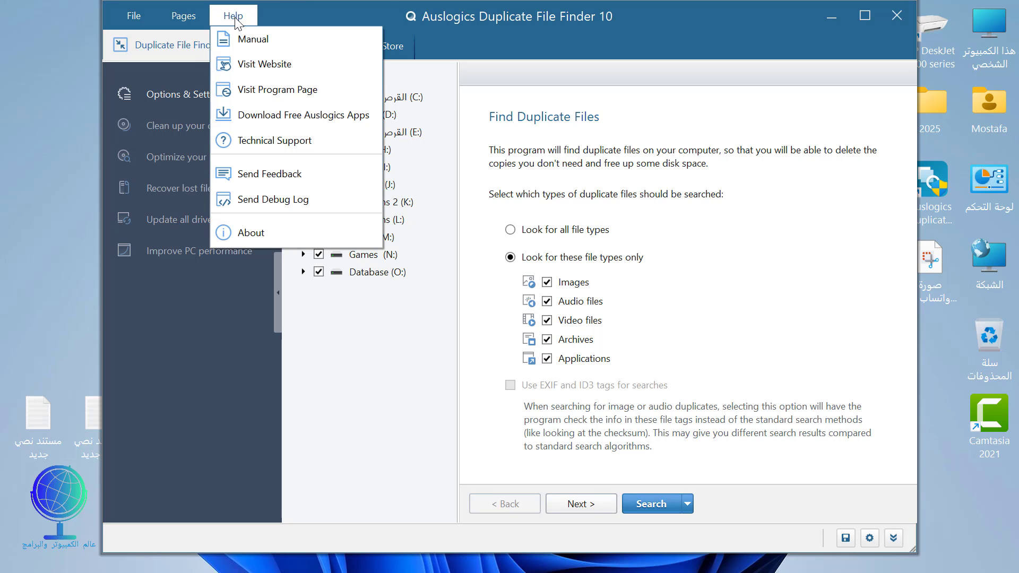
pyautogui.click(266, 232)
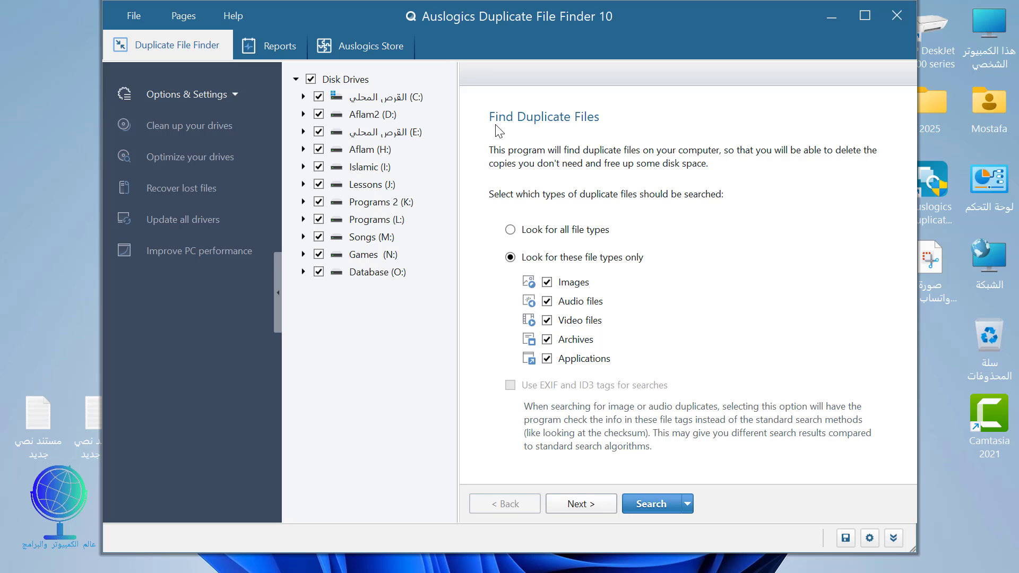
# Exclude drives C, D, E, I, J, K, L, M, N and O from the duplicate search, keeping only Aflam (H:)
pyautogui.click(319, 272)
pyautogui.click(319, 254)
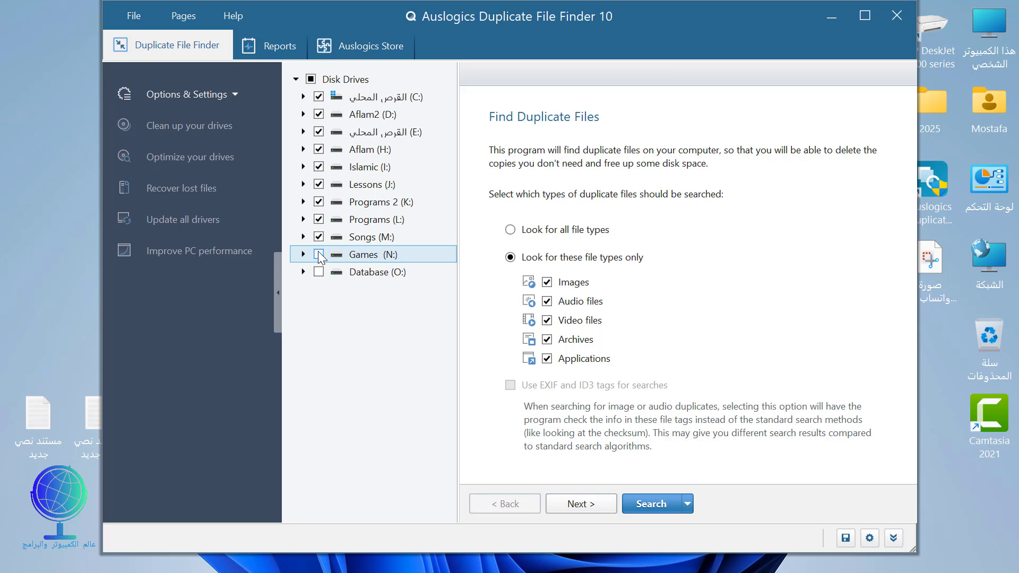
pyautogui.click(319, 236)
pyautogui.click(319, 215)
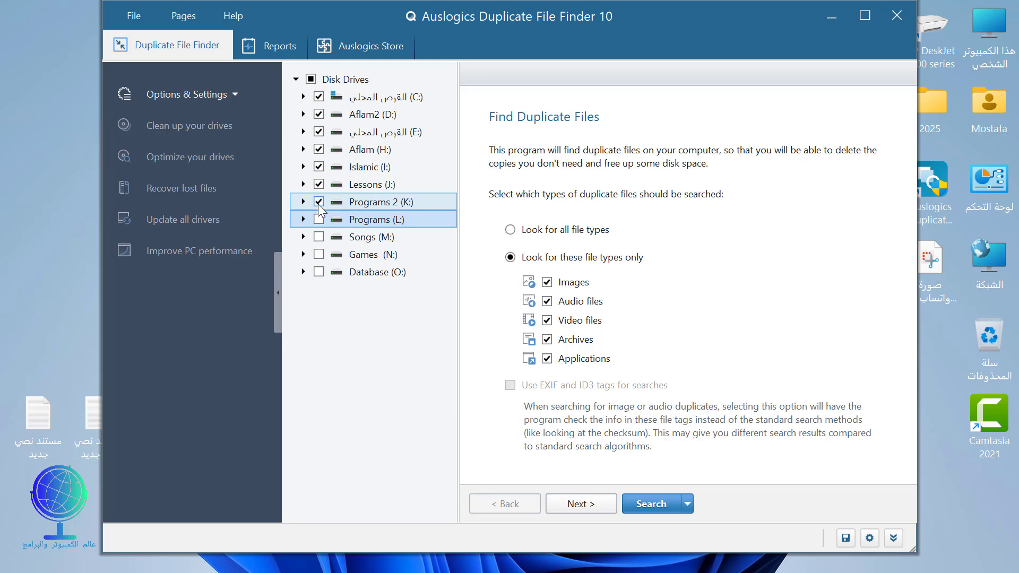
pyautogui.click(318, 204)
pyautogui.click(316, 188)
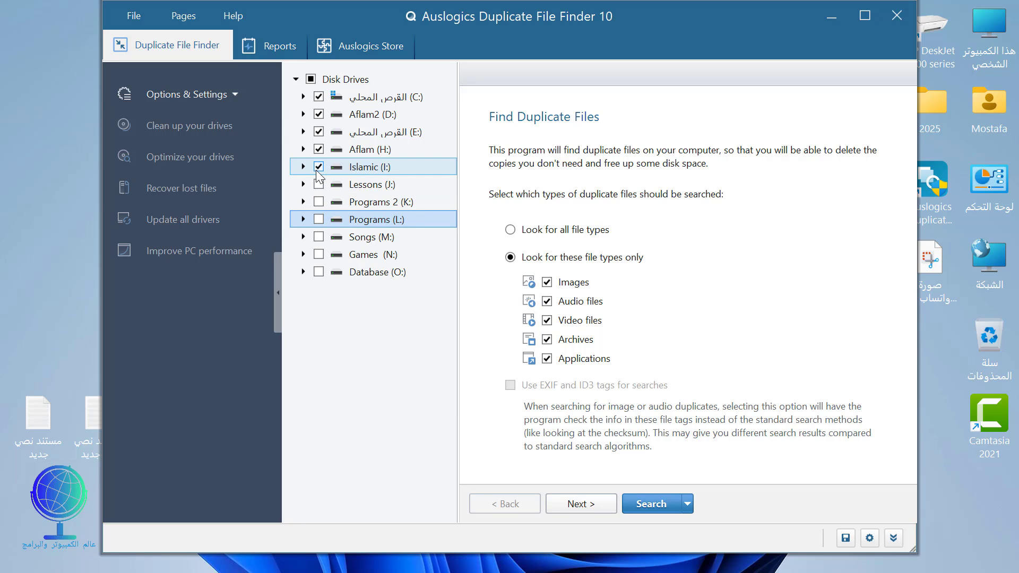
pyautogui.click(317, 167)
pyautogui.click(318, 133)
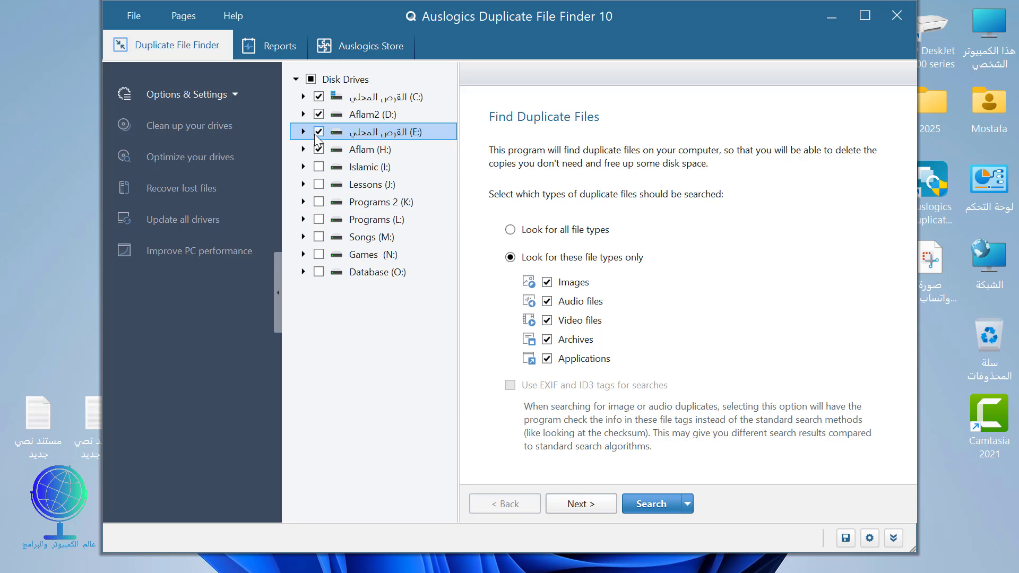
pyautogui.click(320, 115)
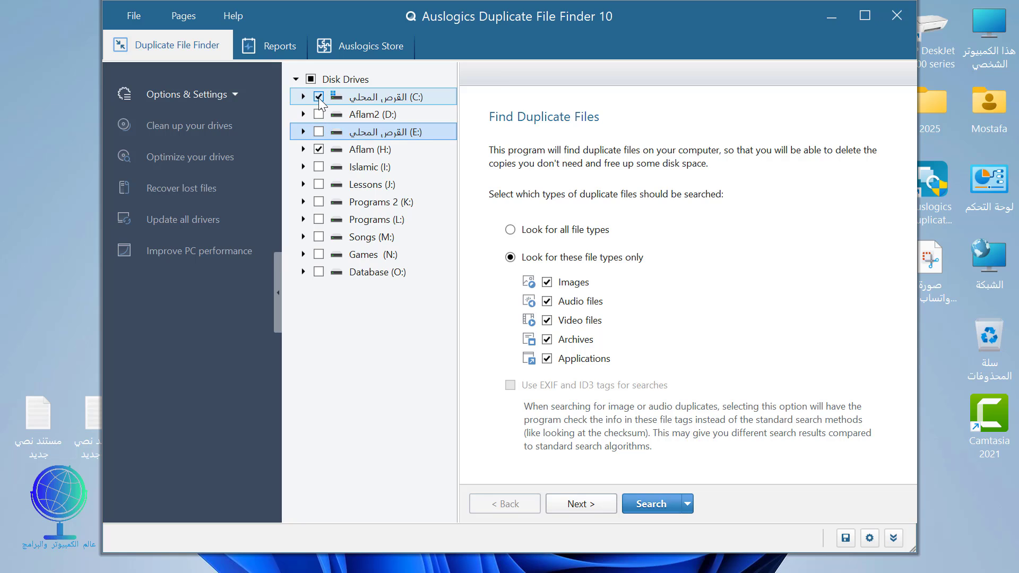
pyautogui.click(319, 97)
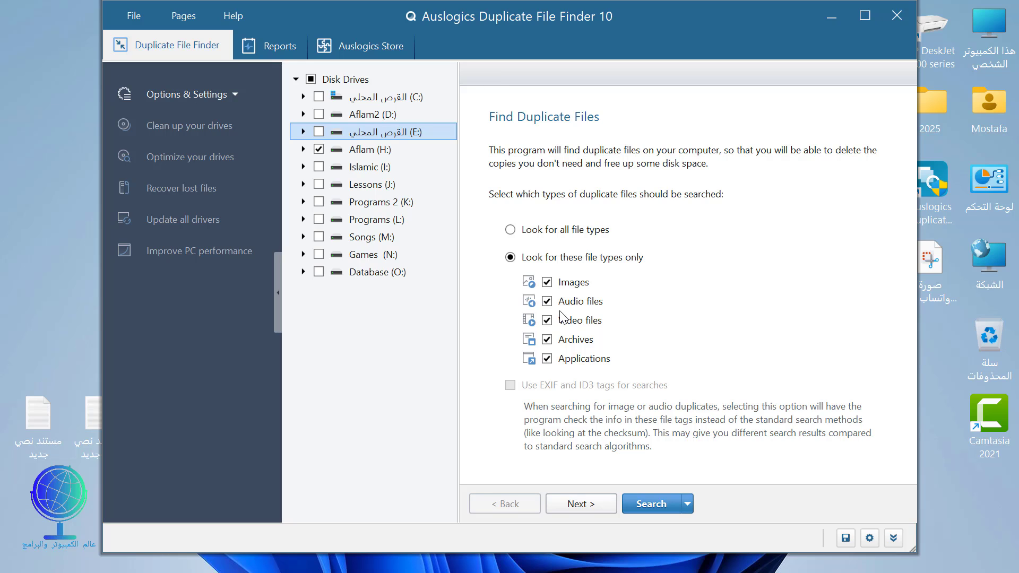
# Exclude applications and archives from the file types and start the duplicate search
pyautogui.click(547, 359)
pyautogui.click(547, 341)
pyautogui.click(648, 505)
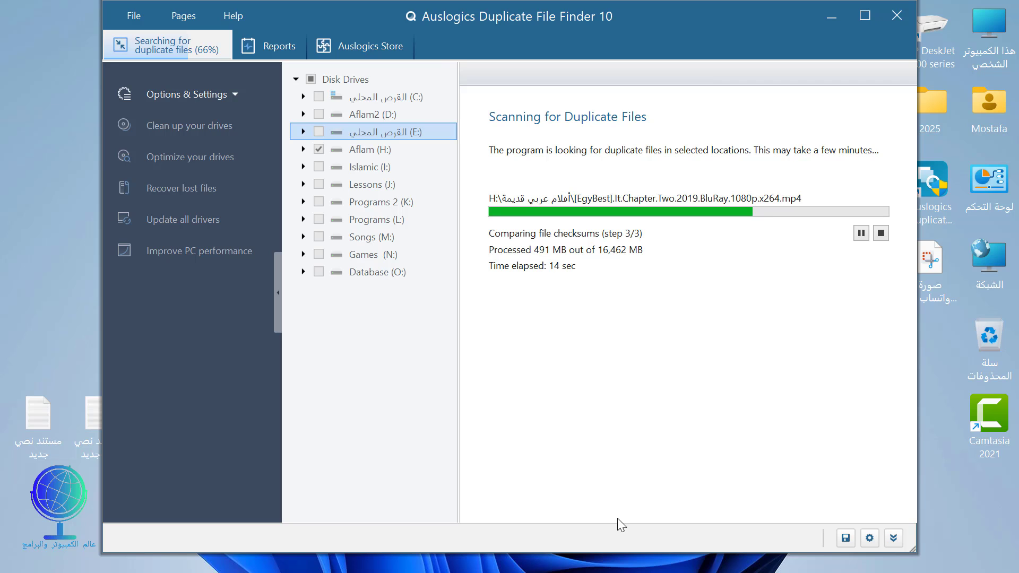
# Once the results are listed, mark all duplicates of these *.mp4 files for removal
pyautogui.moveTo(606, 558)
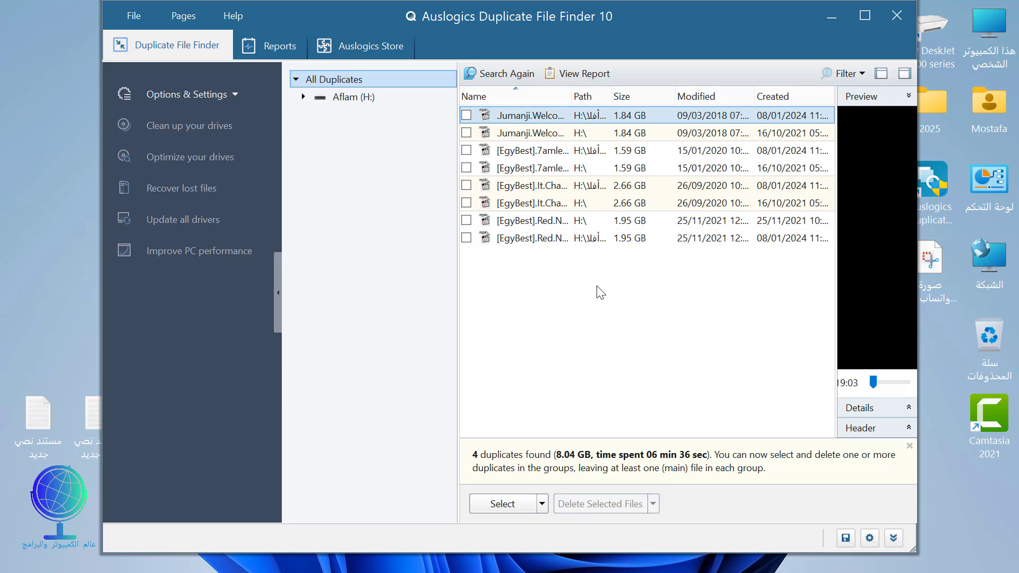
pyautogui.click(542, 504)
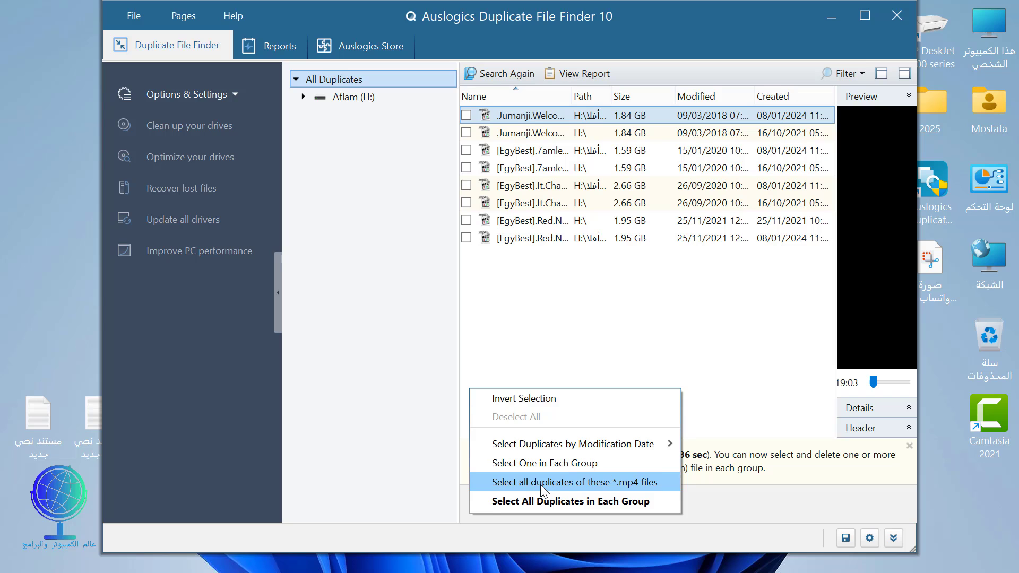
pyautogui.click(542, 483)
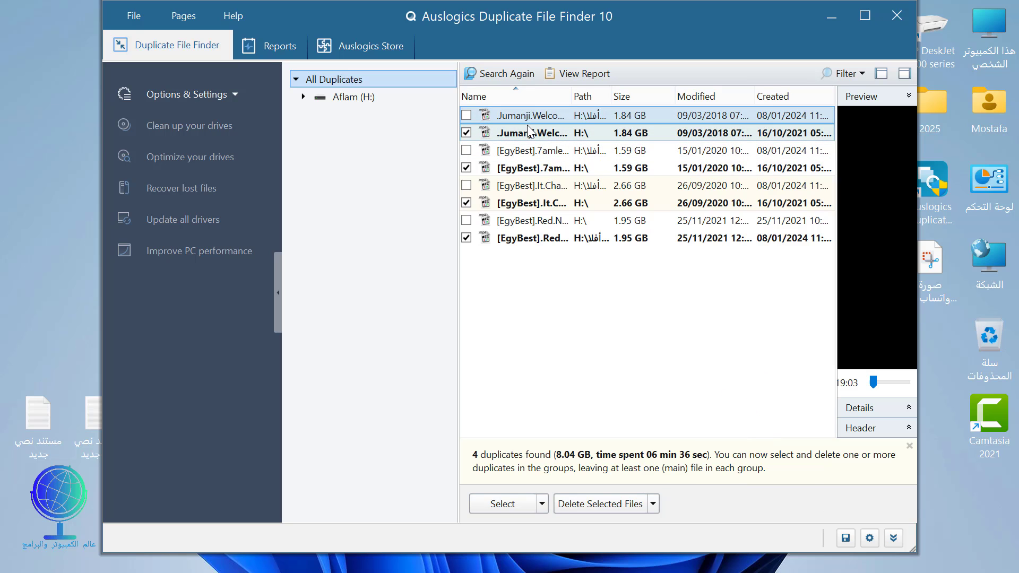
# Maximize the window, widen the video preview, and briefly play the first Jumanji file and the marked 7amlet Freazer copy
pyautogui.click(867, 14)
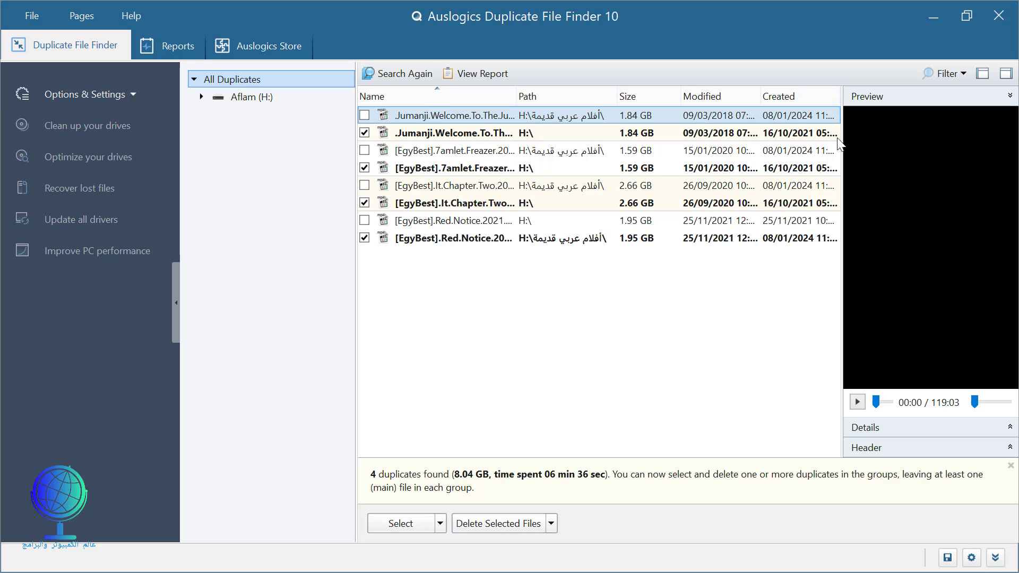
pyautogui.moveTo(844, 122); pyautogui.dragTo(758, 126)
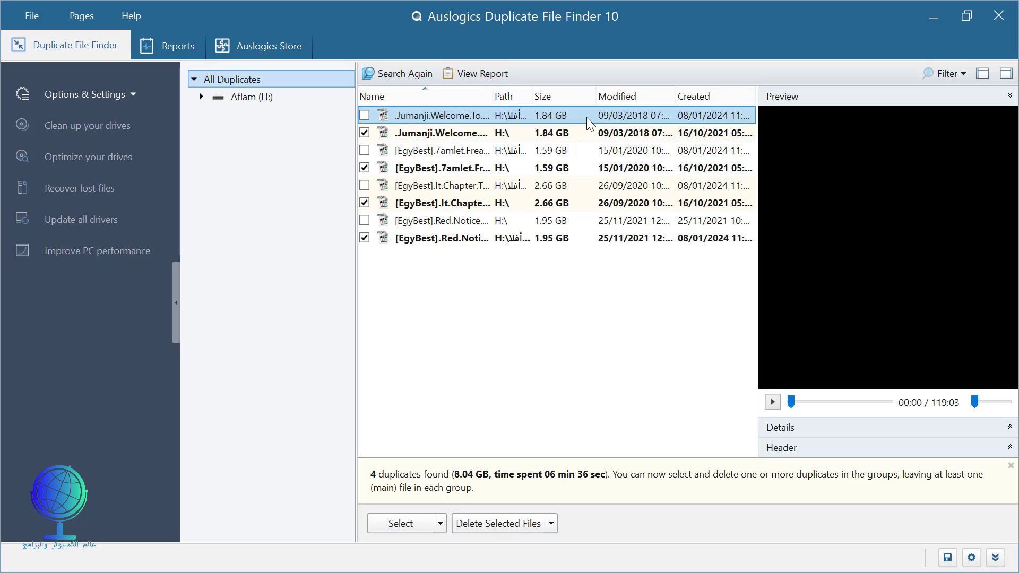
pyautogui.click(773, 402)
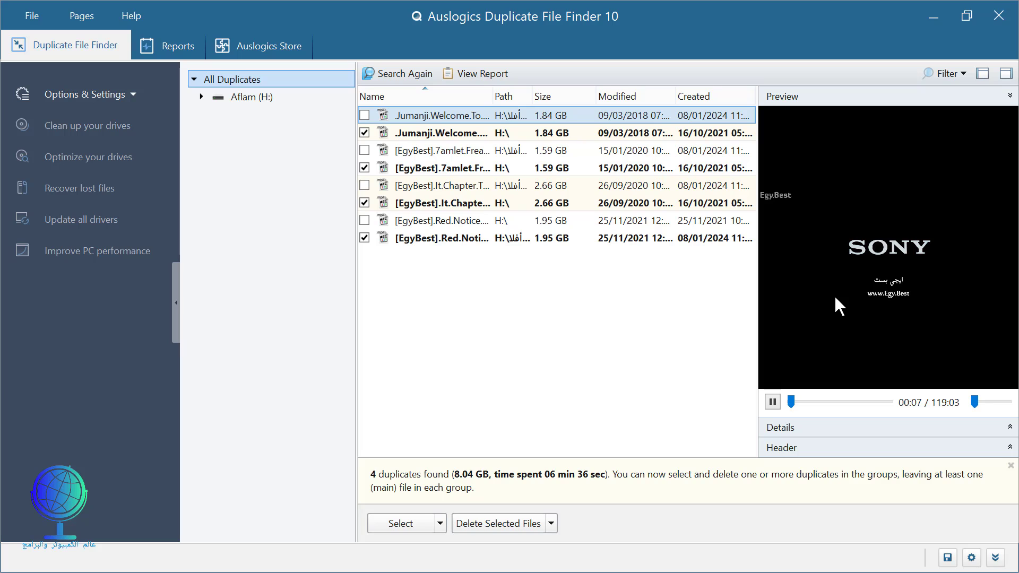
pyautogui.click(773, 402)
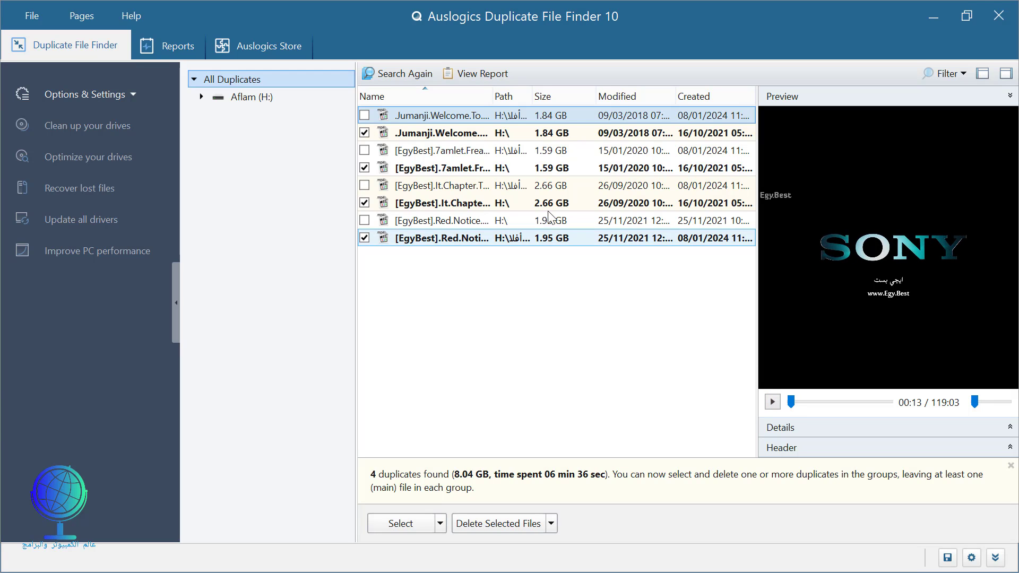
pyautogui.click(497, 173)
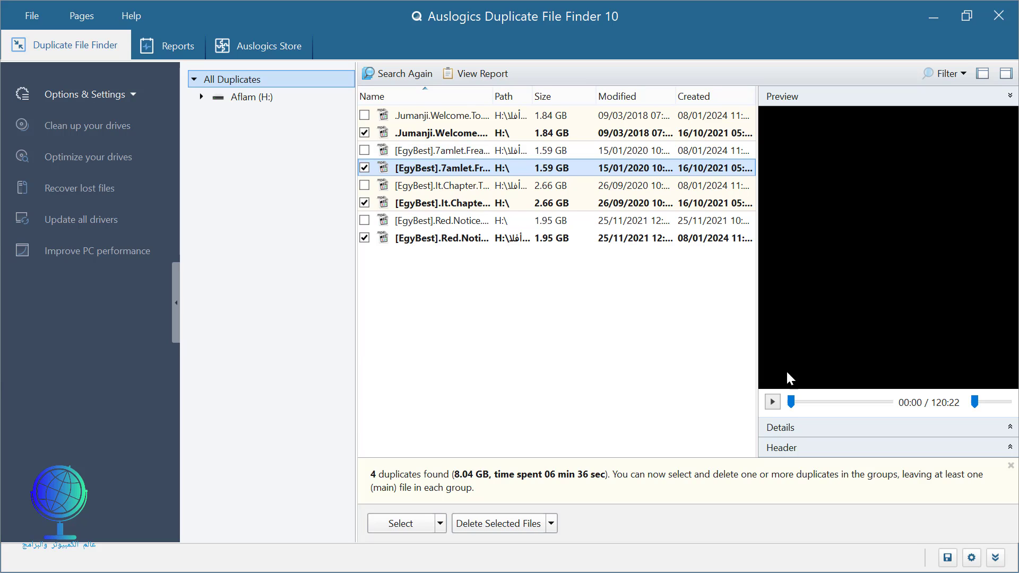
pyautogui.click(773, 408)
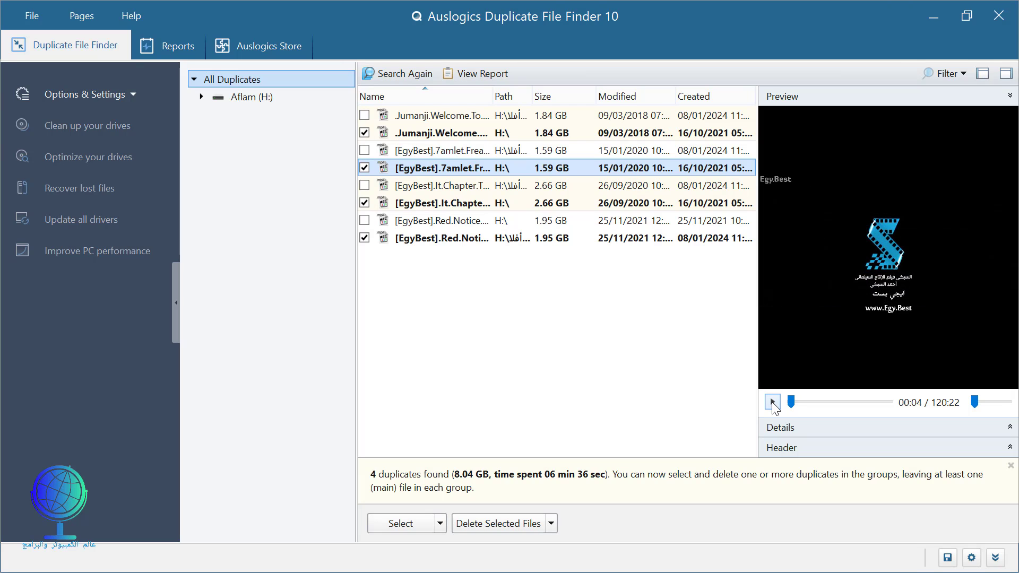
pyautogui.click(773, 405)
# Delete the marked duplicate files to the Recycle Bin, approve the removal, and exit the duplicate finder completely
pyautogui.click(551, 524)
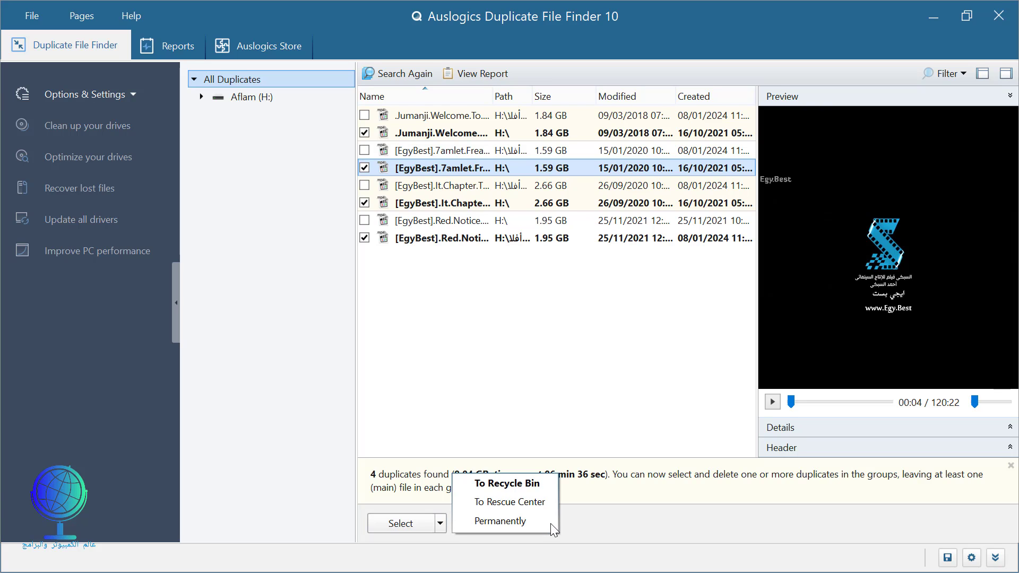
pyautogui.click(527, 484)
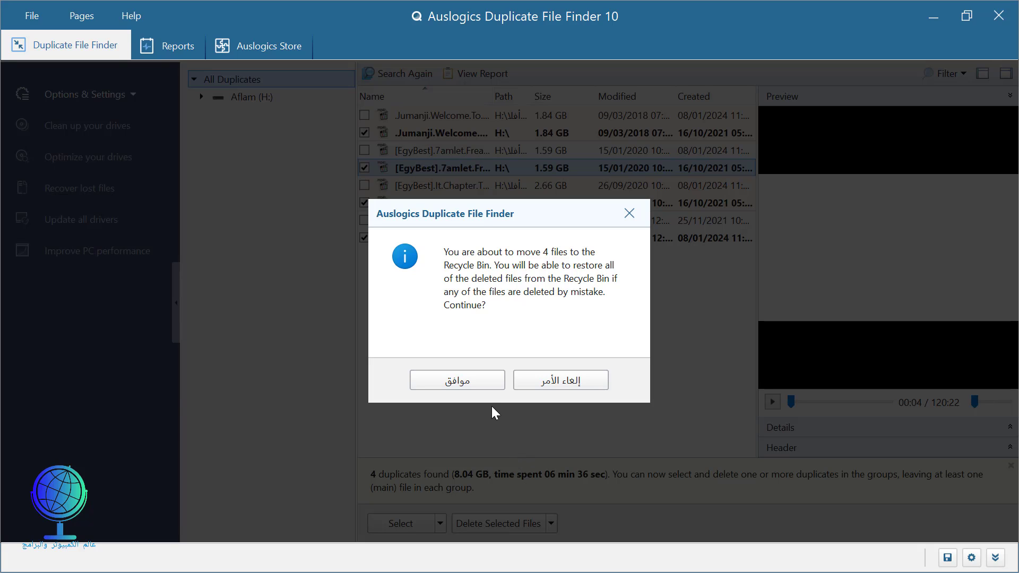
pyautogui.click(486, 379)
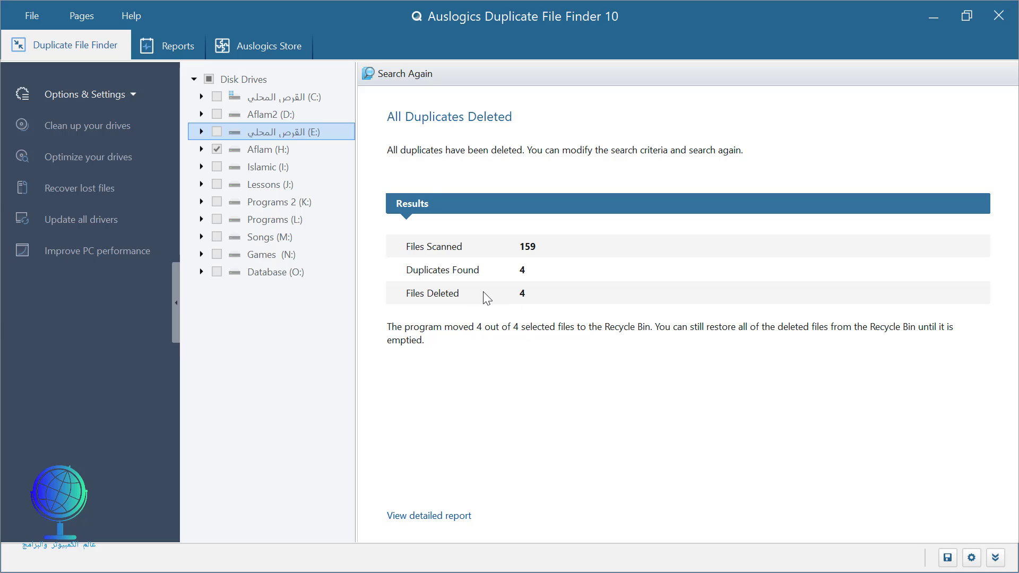
pyautogui.click(992, 19)
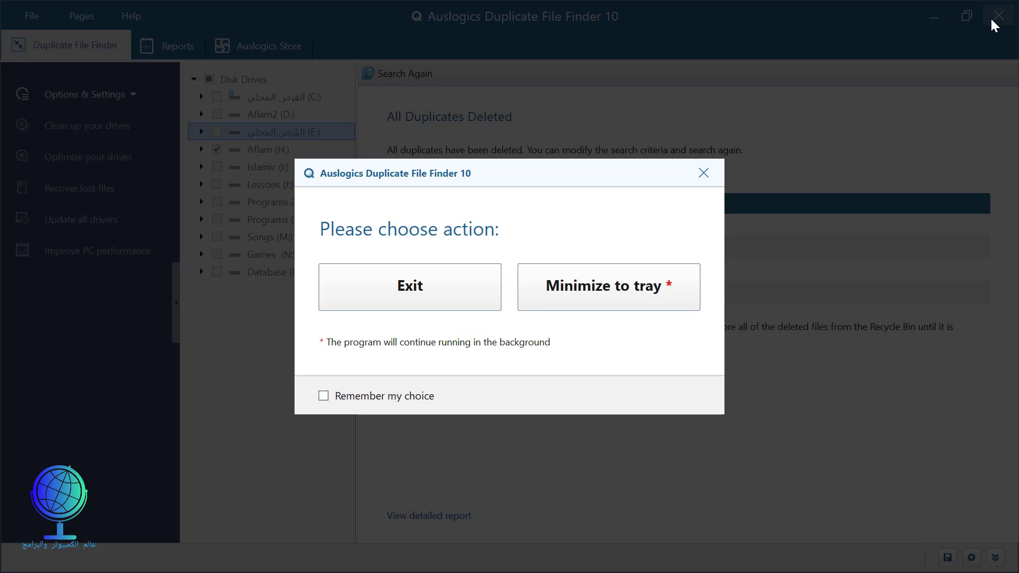
pyautogui.click(426, 298)
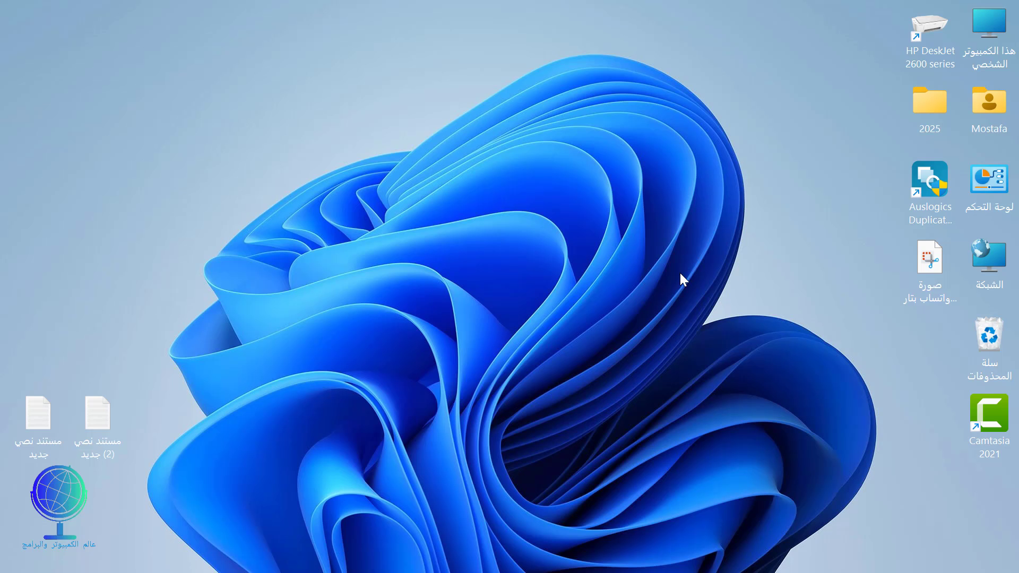
# Examine the deleted videos' full names and original locations in the Recycle Bin, close it, and view its available commands
pyautogui.doubleClick(1010, 338)
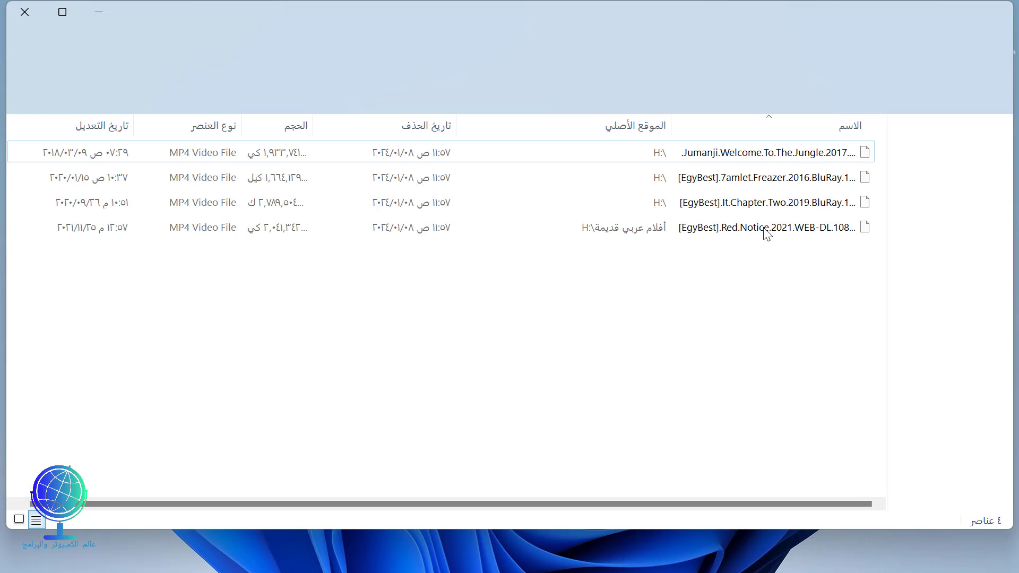
pyautogui.moveTo(670, 131); pyautogui.dragTo(564, 133)
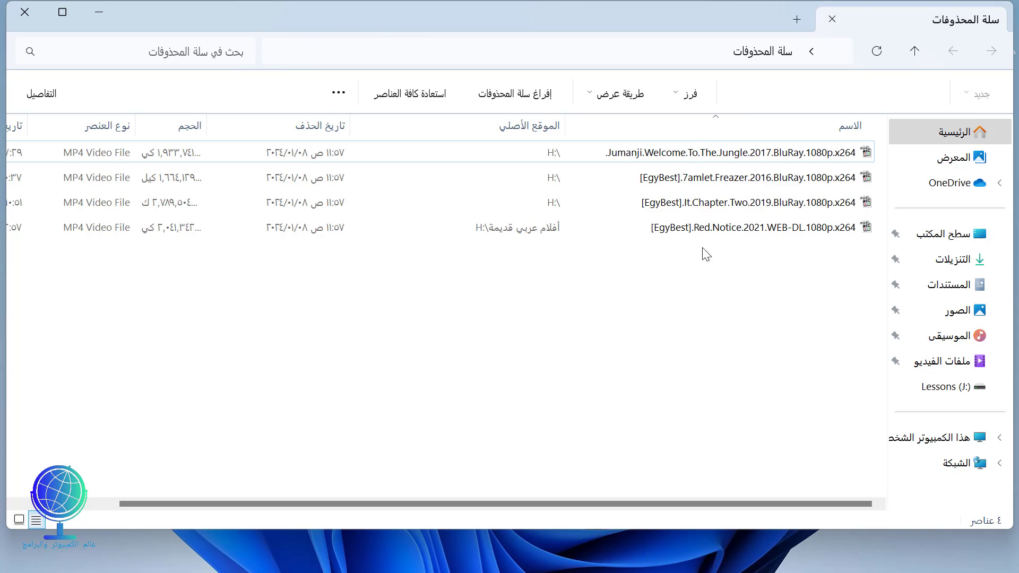
pyautogui.click(683, 229)
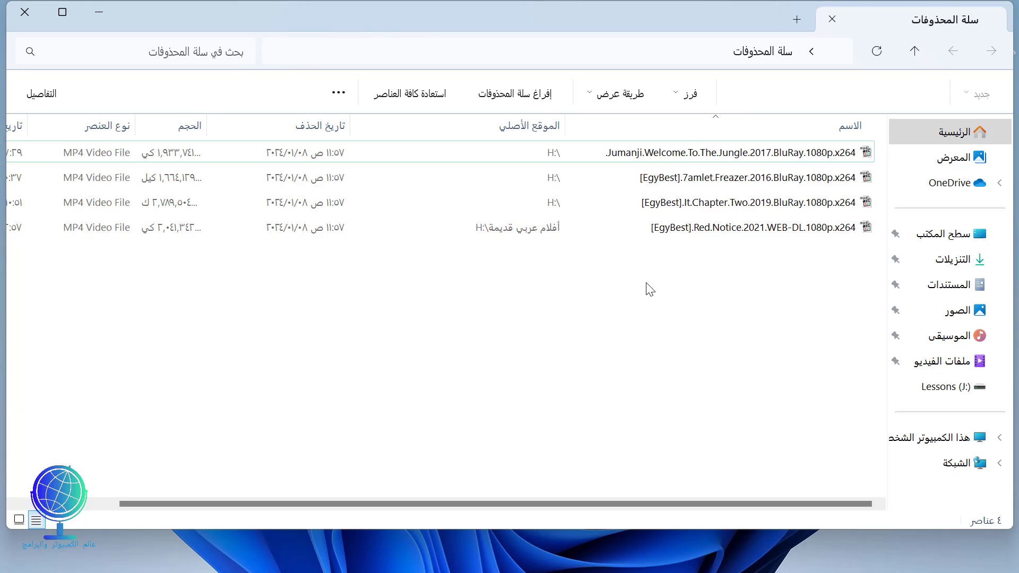
pyautogui.click(23, 26)
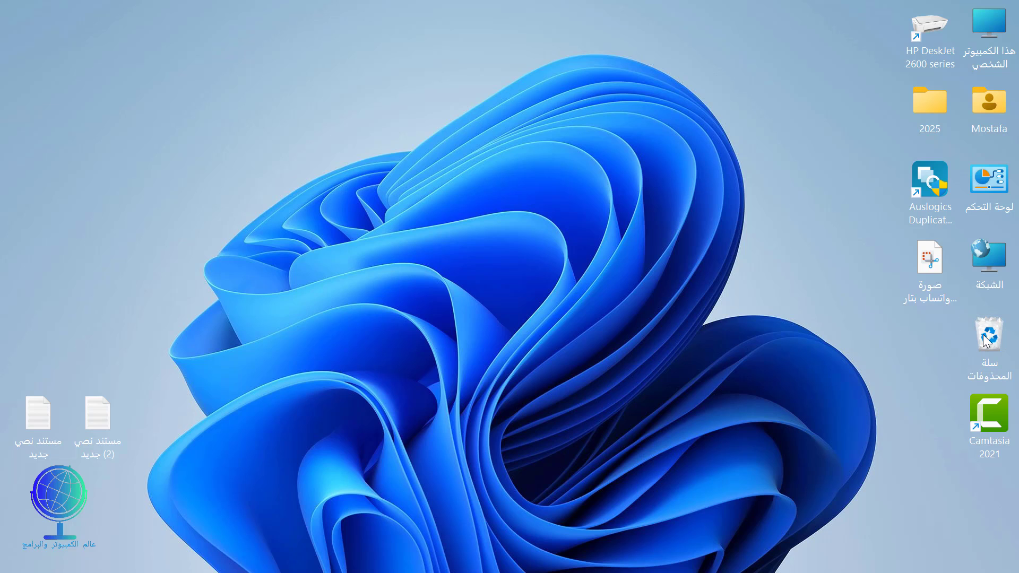
pyautogui.rightClick(987, 338)
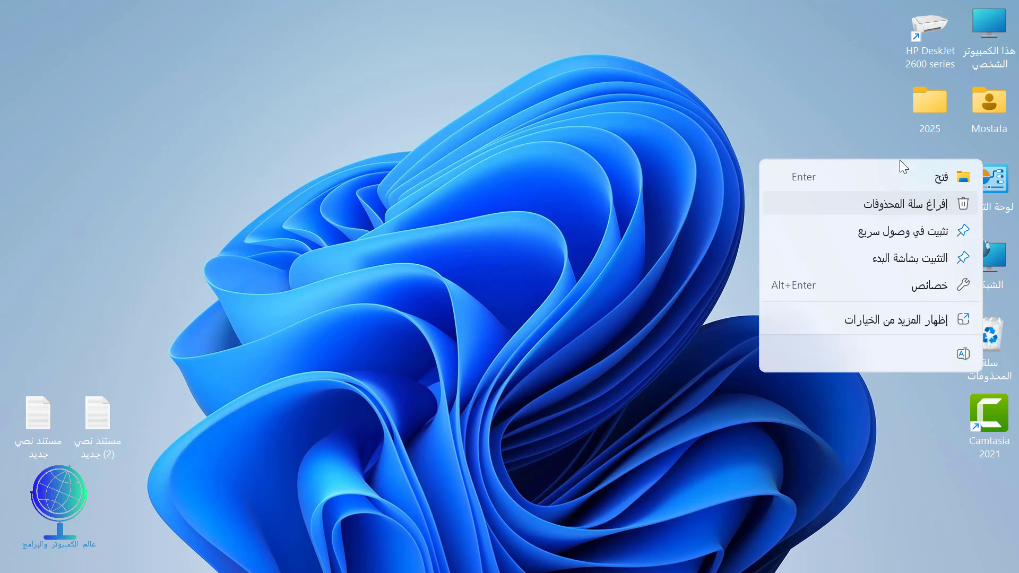
pyautogui.click(865, 103)
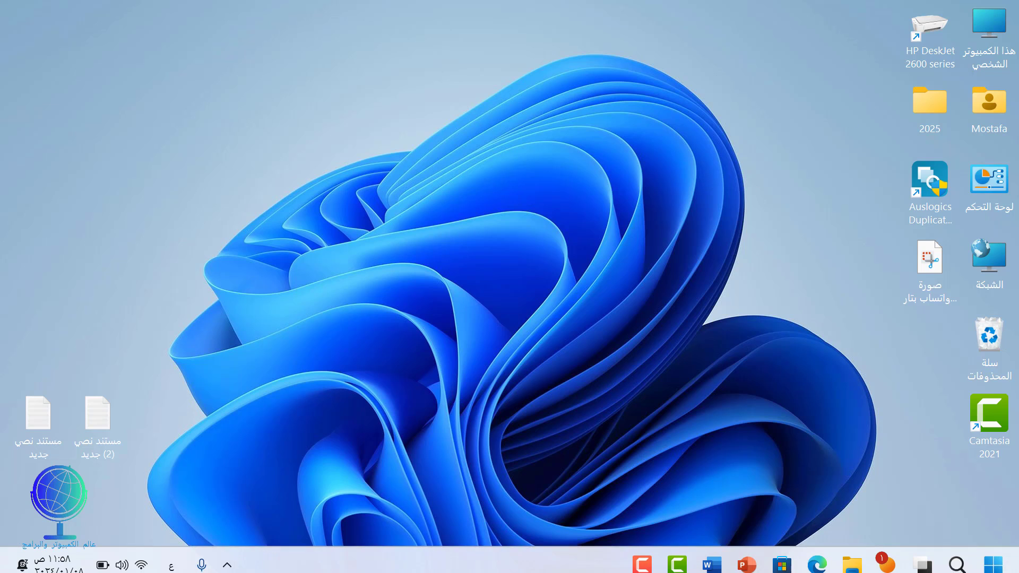
pyautogui.moveTo(640, 564)
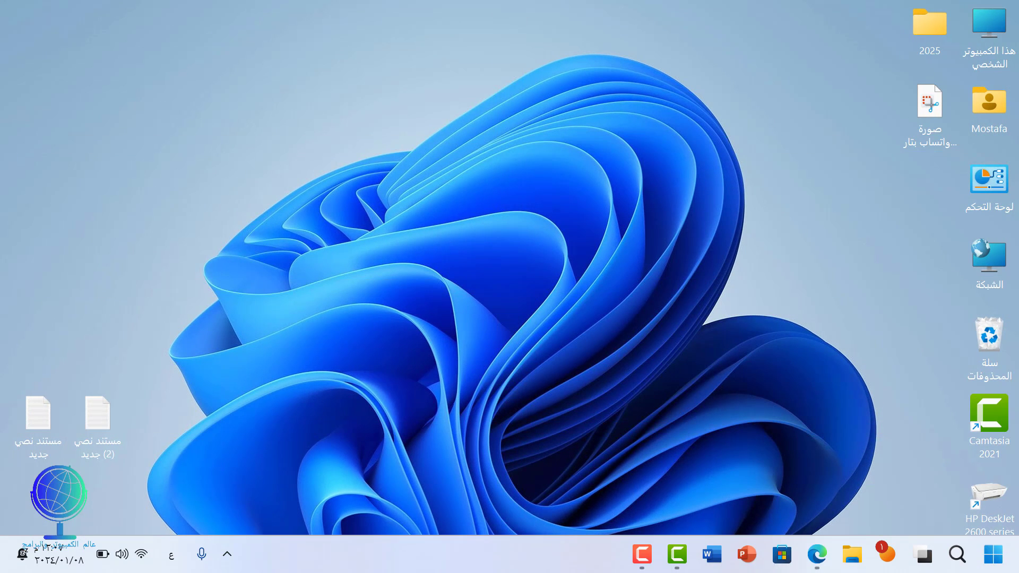
pyautogui.click(817, 565)
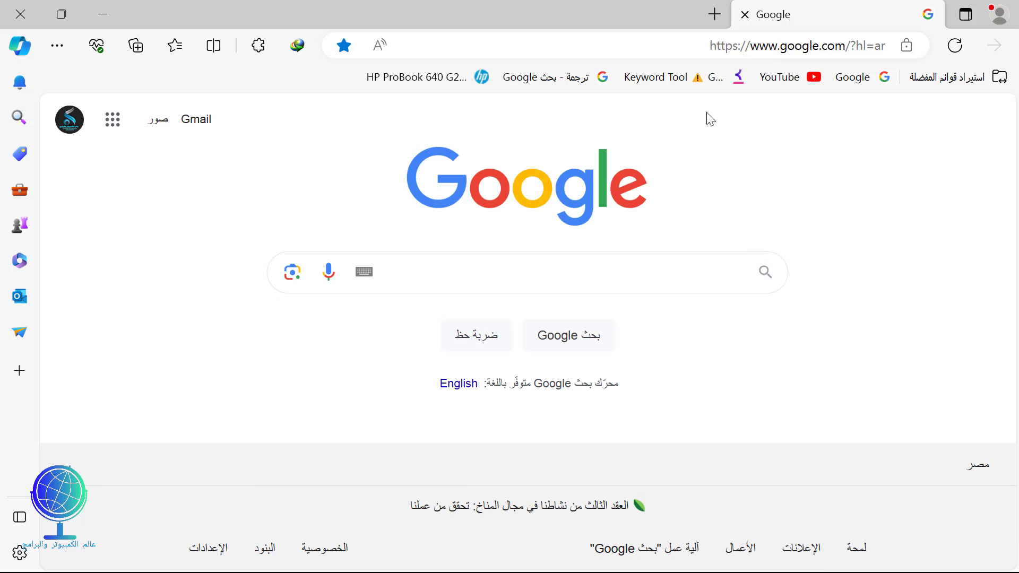
pyautogui.click(730, 44)
pyautogui.doubleClick(730, 45)
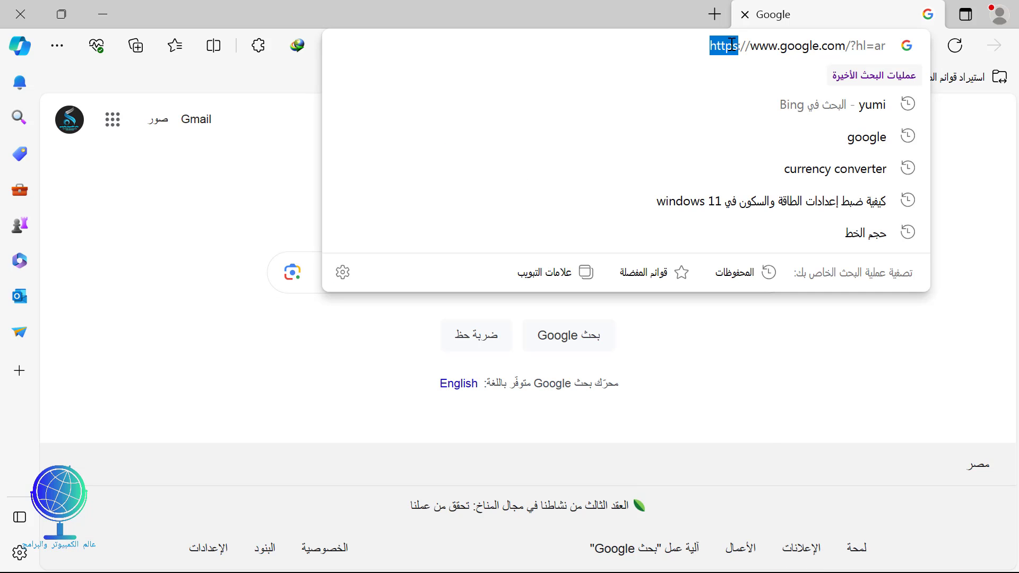
pyautogui.click(730, 44)
pyautogui.press('BackSpace')
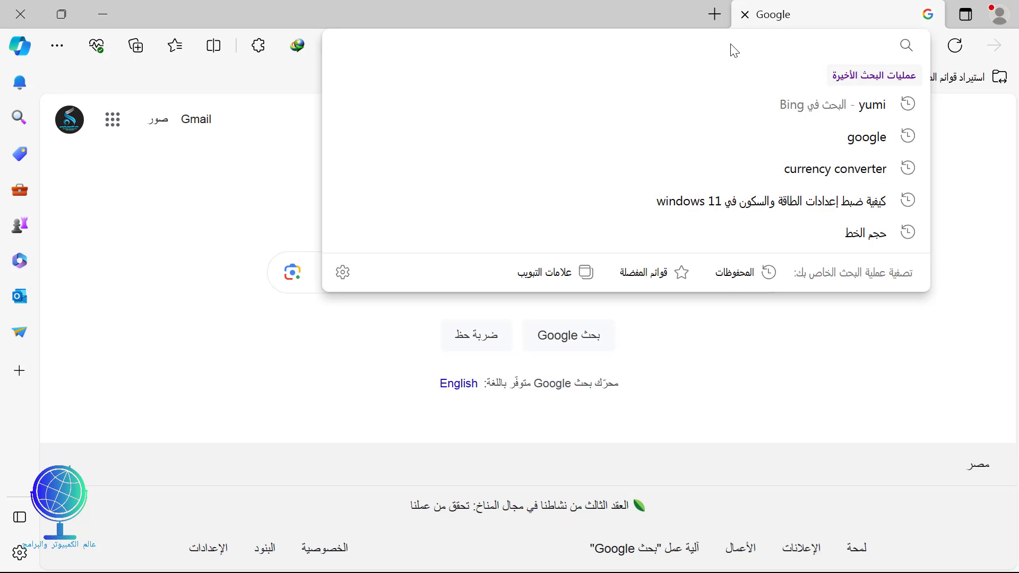
pyautogui.rightClick(731, 45)
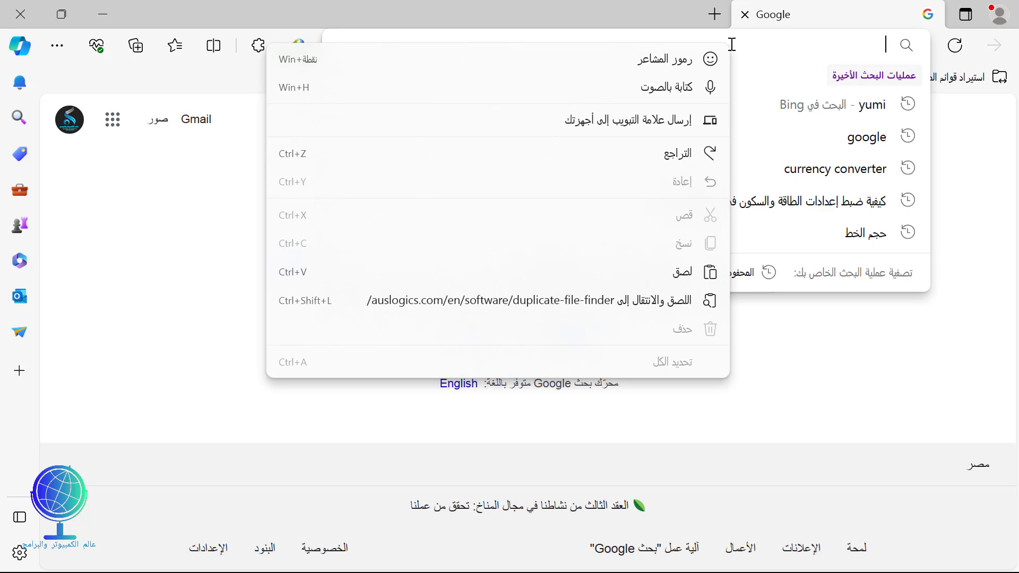
pyautogui.click(685, 273)
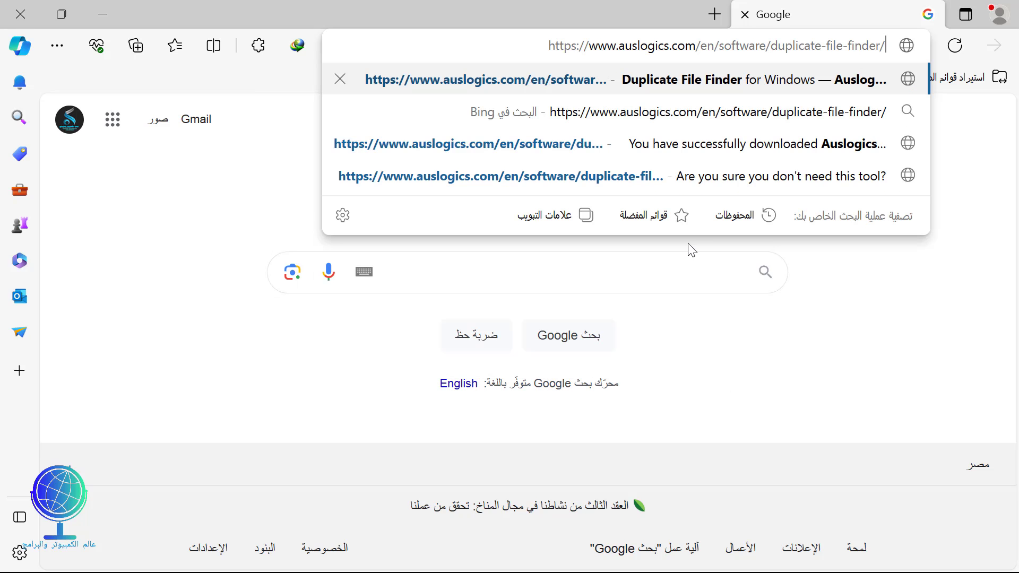
pyautogui.click(688, 90)
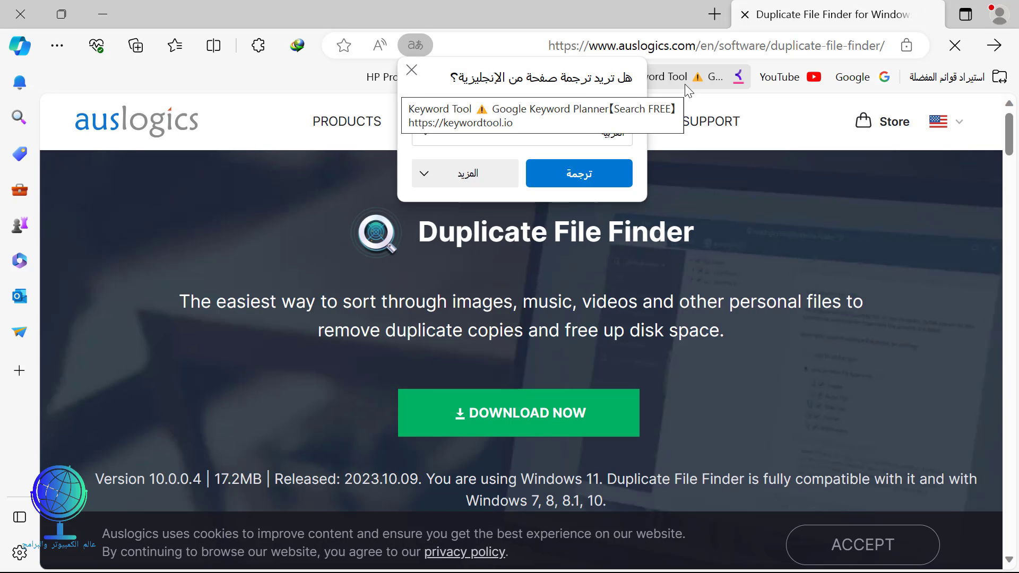
pyautogui.moveTo(690, 291)
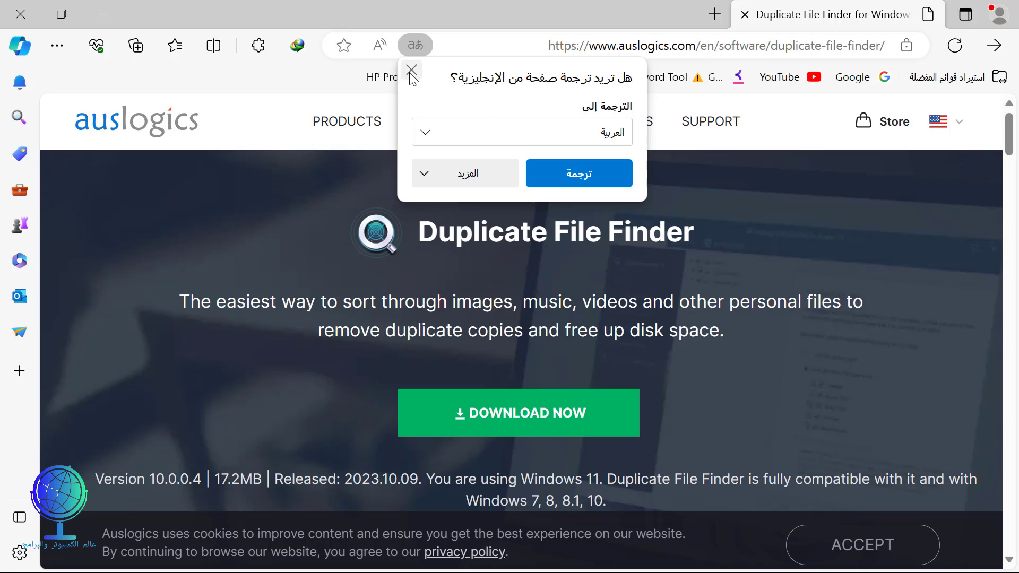
pyautogui.click(412, 70)
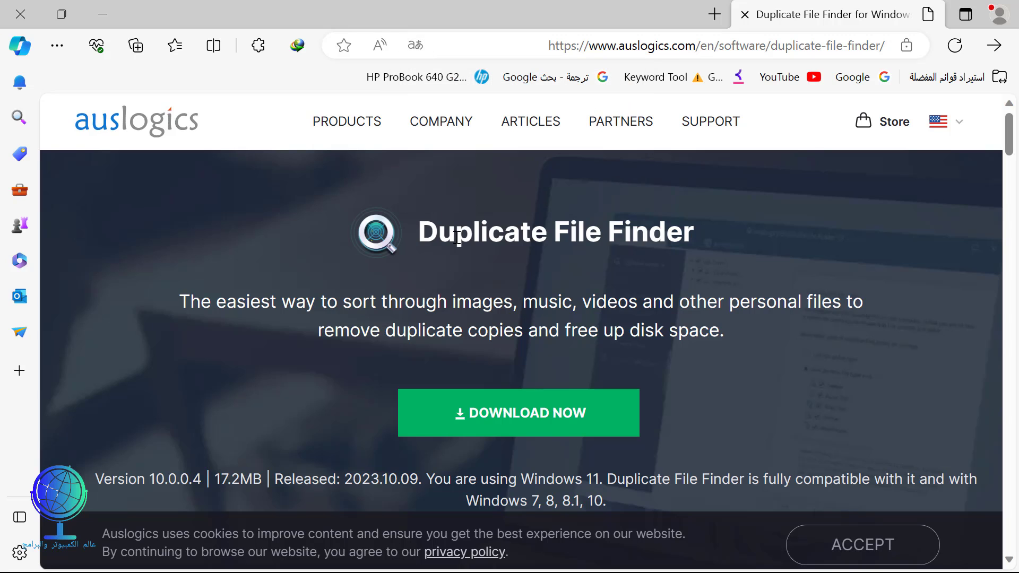
# Download Duplicate File Finder, close the browser, and accept the duplicate-link option that shows the completed download or resumes it
pyautogui.scroll(-3, 505, 286)
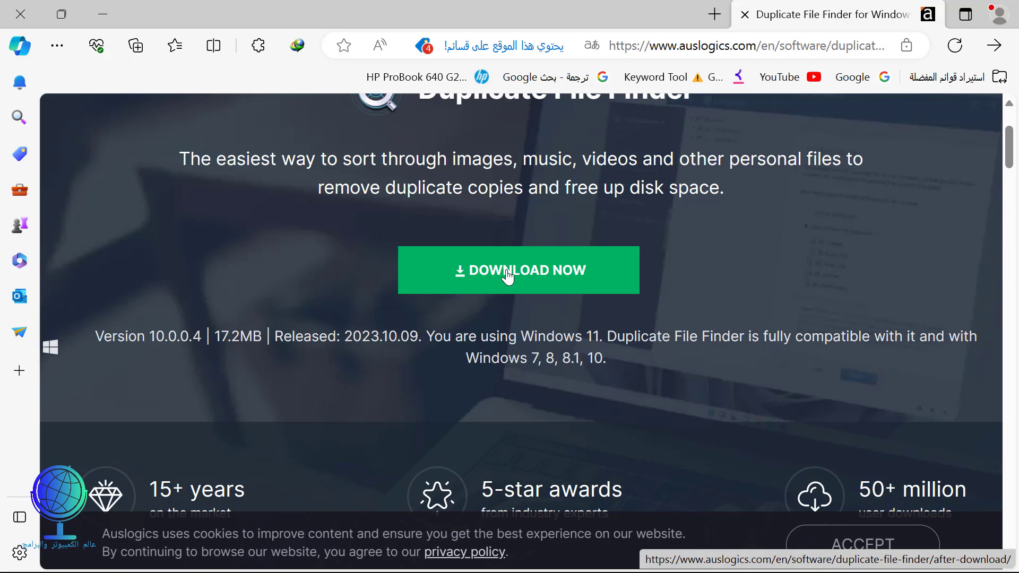
pyautogui.click(508, 276)
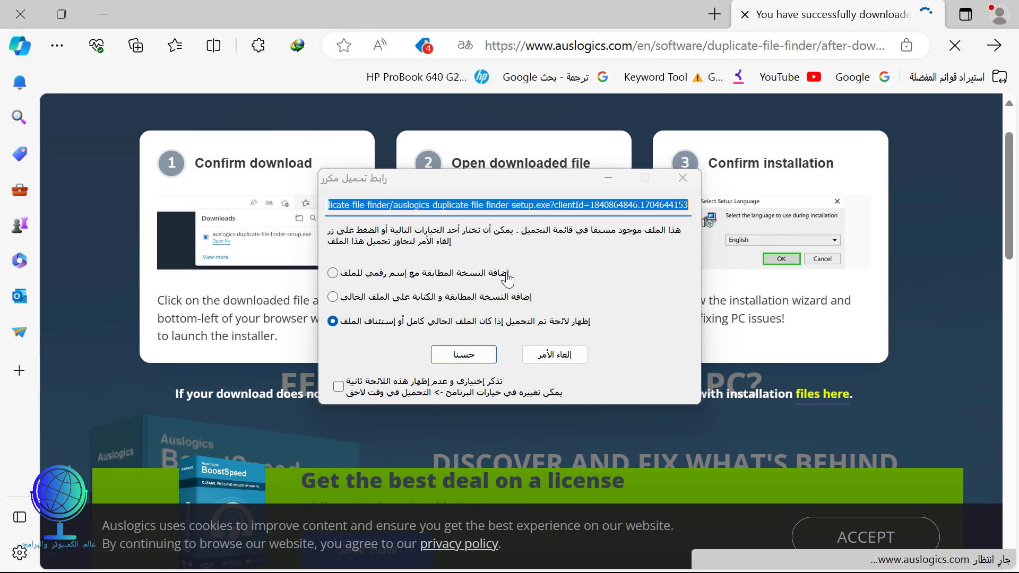
pyautogui.click(6, 11)
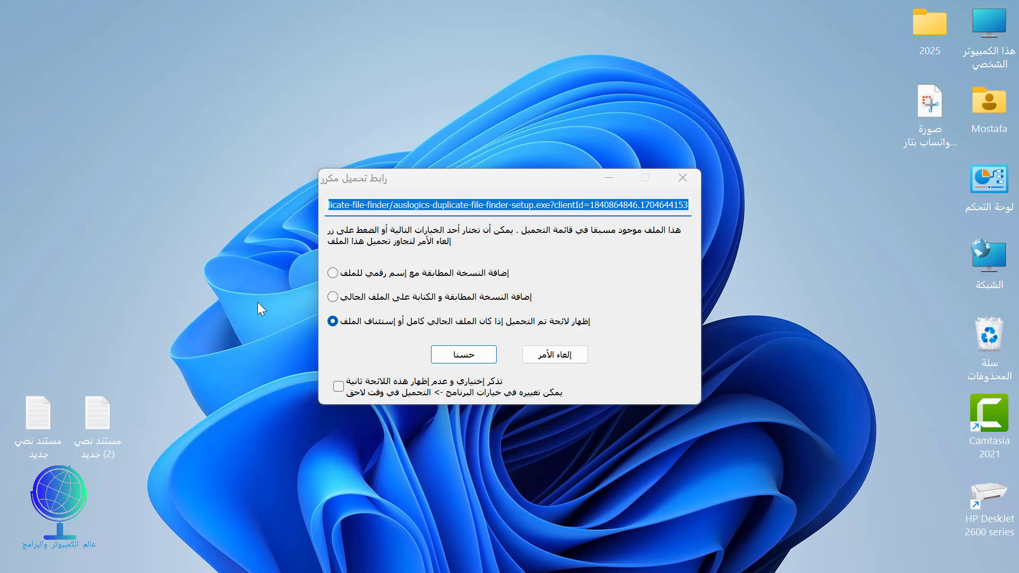
pyautogui.click(470, 358)
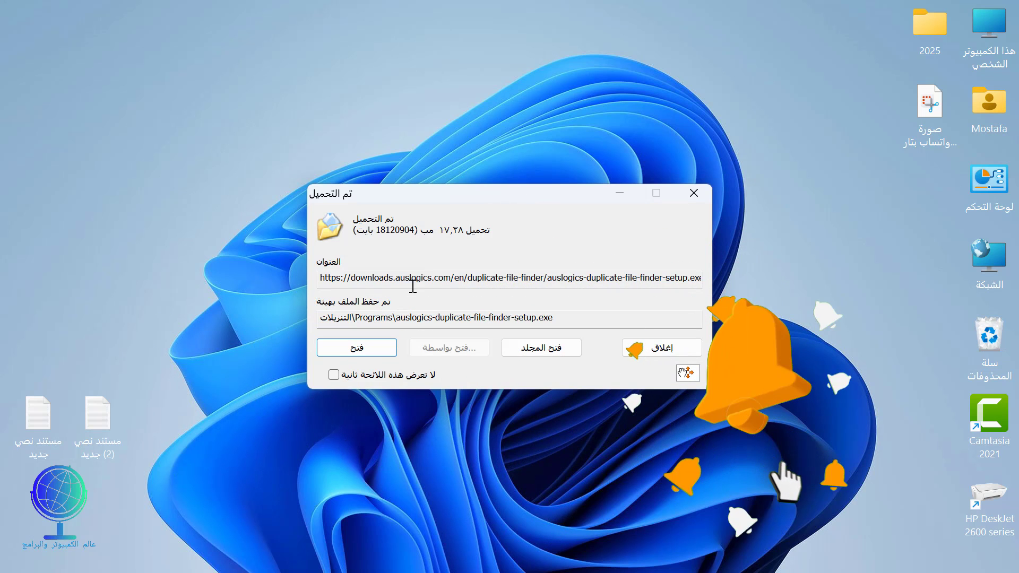
# Run the downloaded auslogics-duplicate-file-finder-setup.exe and install it with the default options, finishing without the Driver Updater offer or launching the program
pyautogui.click(375, 348)
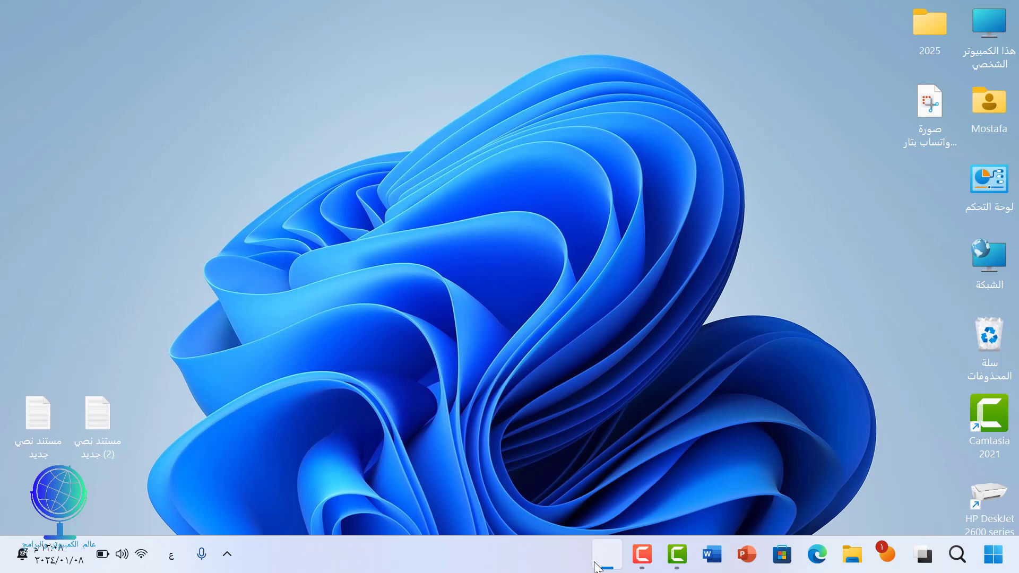
pyautogui.moveTo(608, 560)
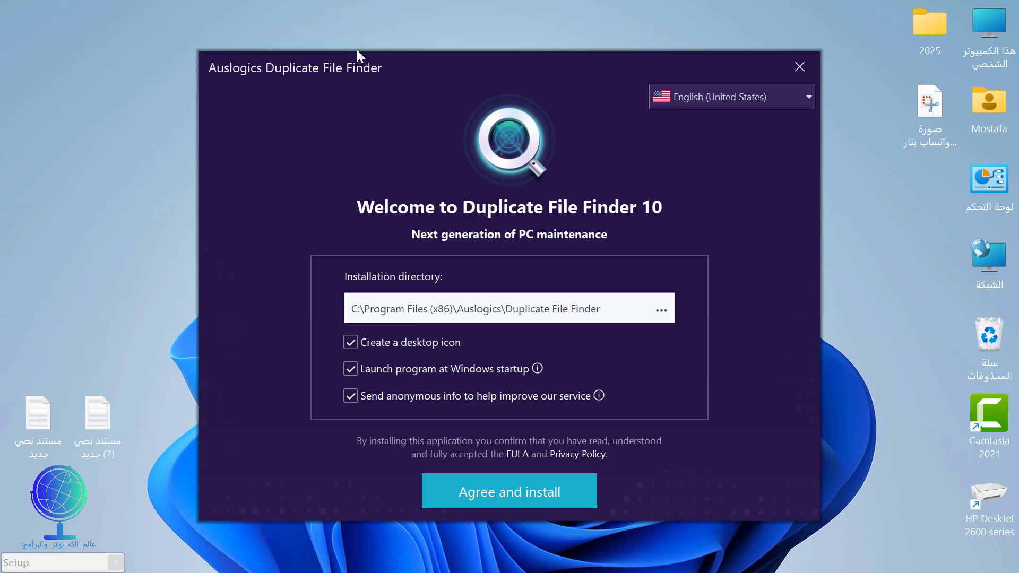
pyautogui.click(525, 491)
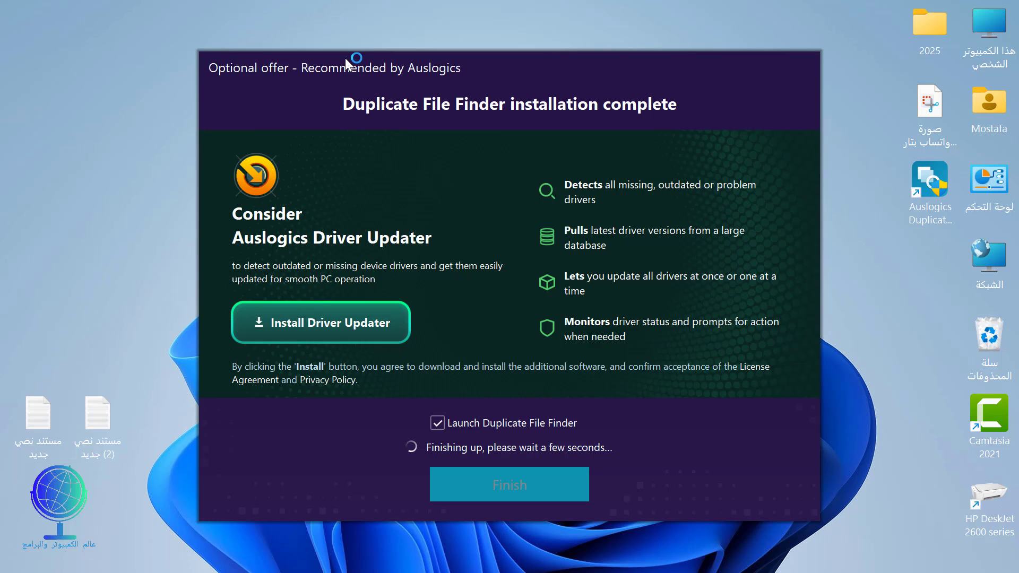
pyautogui.click(438, 423)
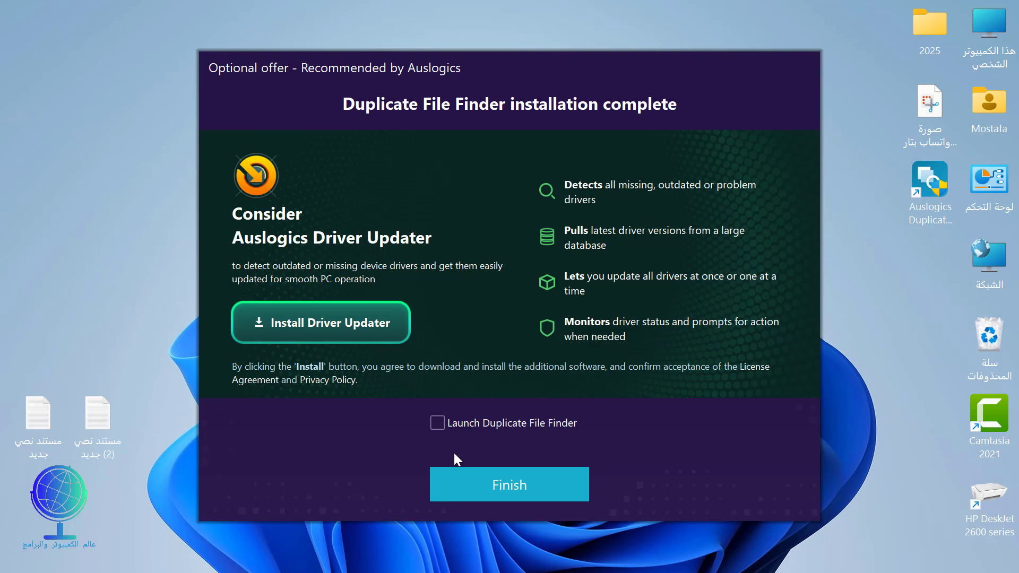
pyautogui.click(502, 488)
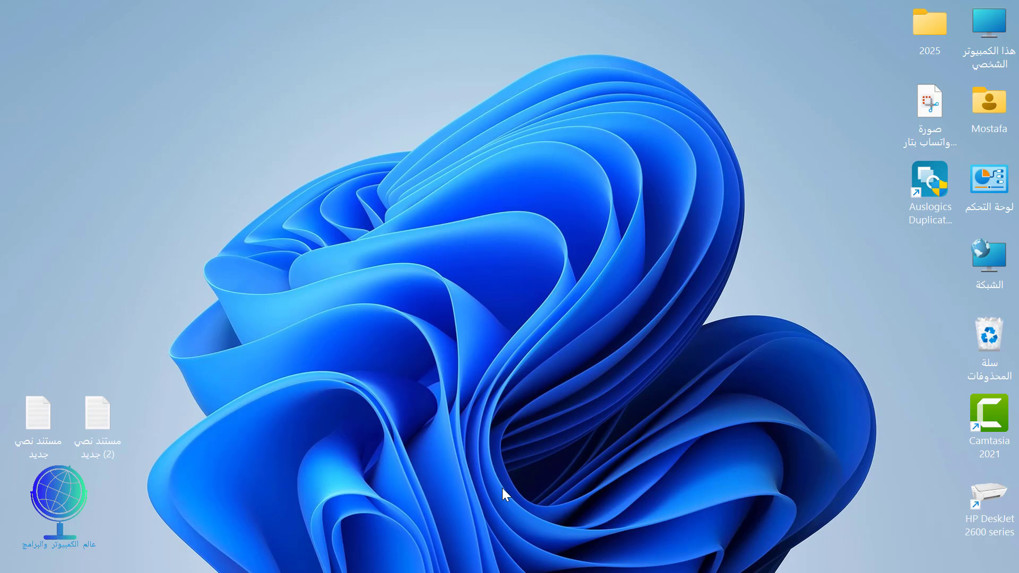
# Launch Auslogics Duplicate File Finder from the desktop and open its About information
pyautogui.doubleClick(926, 193)
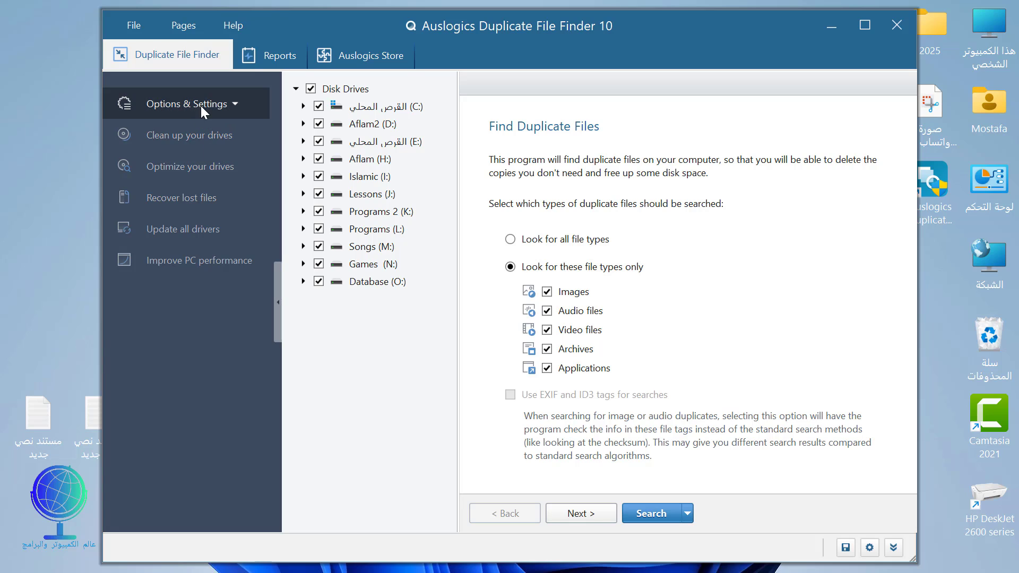
pyautogui.click(228, 27)
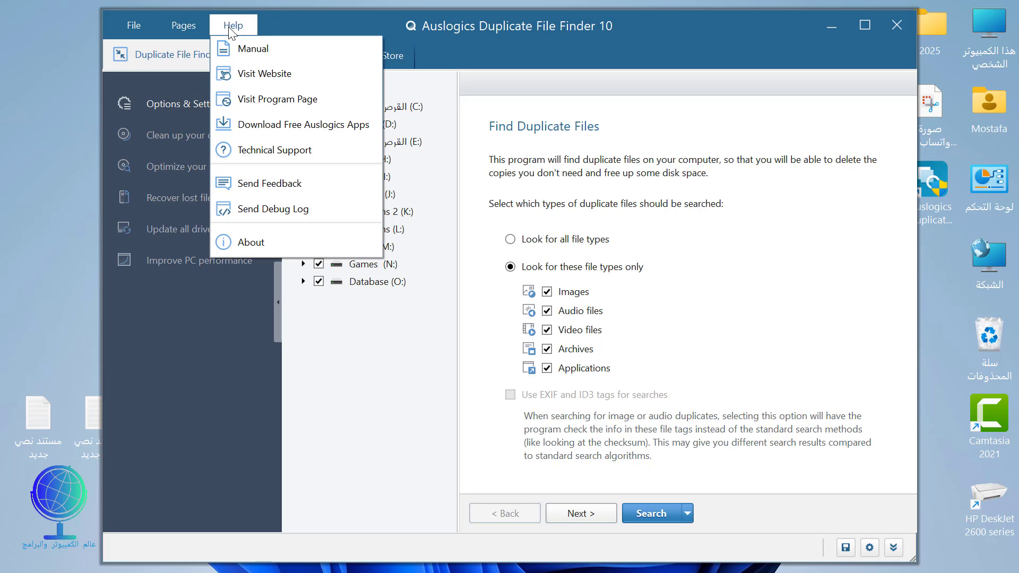
pyautogui.click(242, 241)
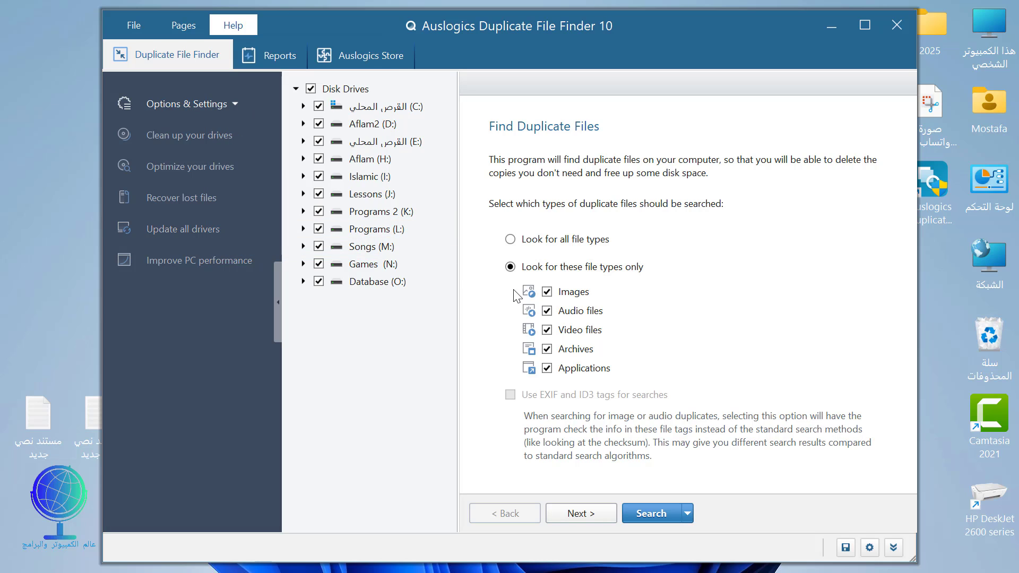